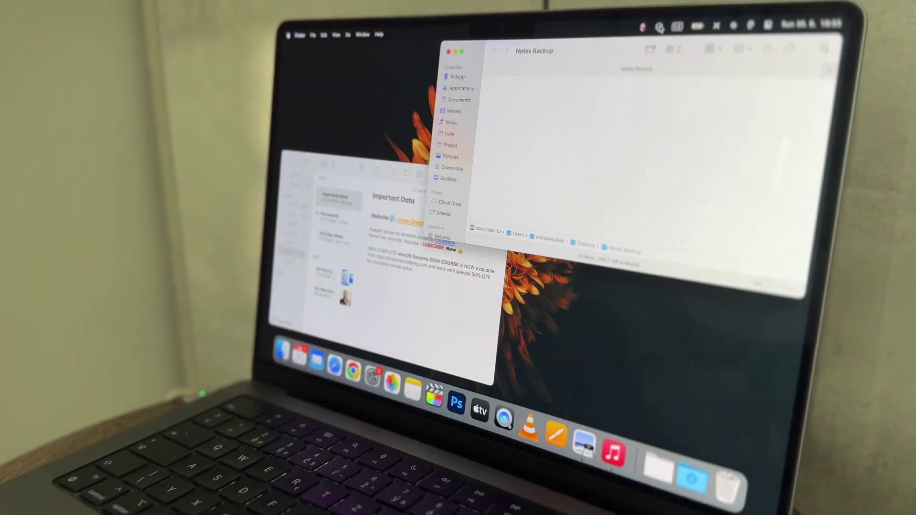
Run the Notes Backup shortcut from the menu-bar Shortcuts menu to produce the PDFs.
click(659, 26)
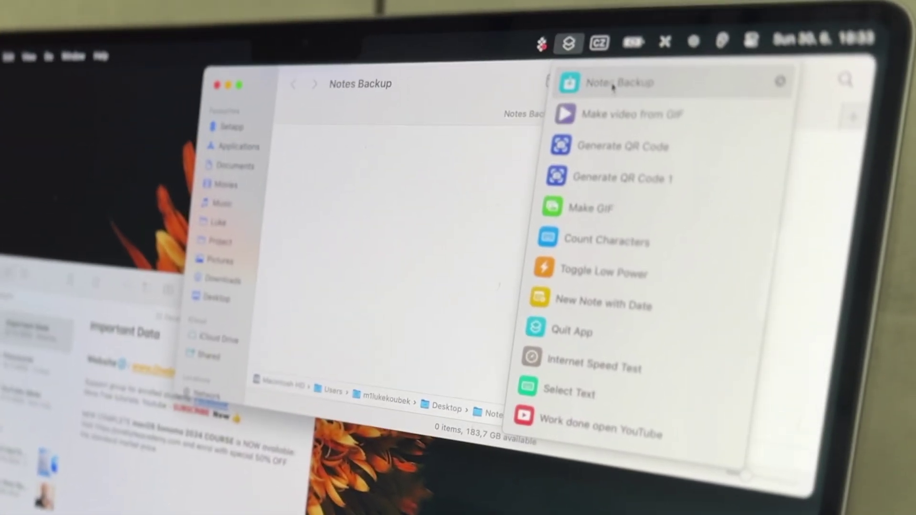
click(614, 84)
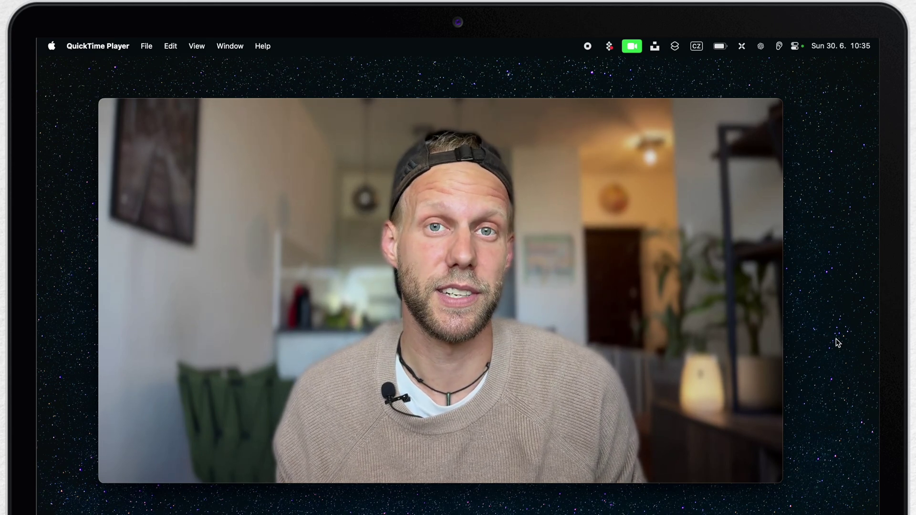
Make a new desktop folder with Cmd+Shift+N and name it 'Notes Backup'.
click(838, 342)
key(super+shift+n)
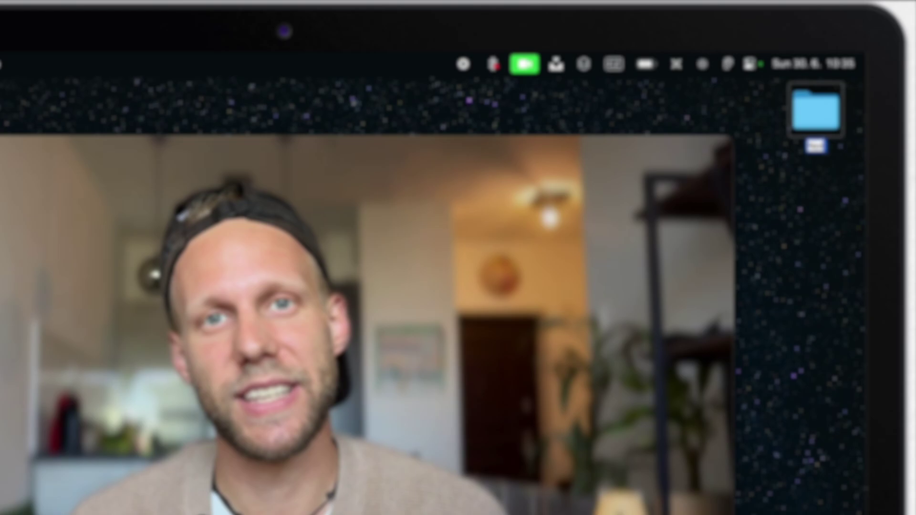
text(Notes Backup)
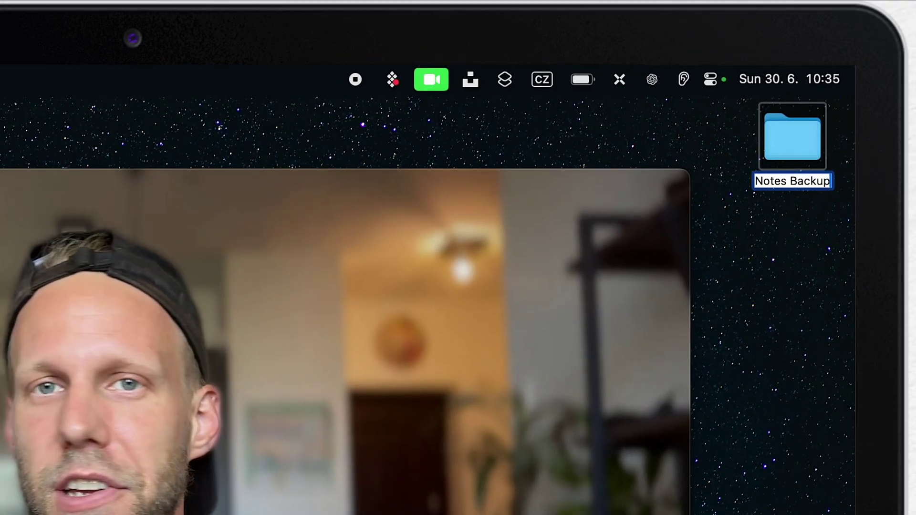
key(Return)
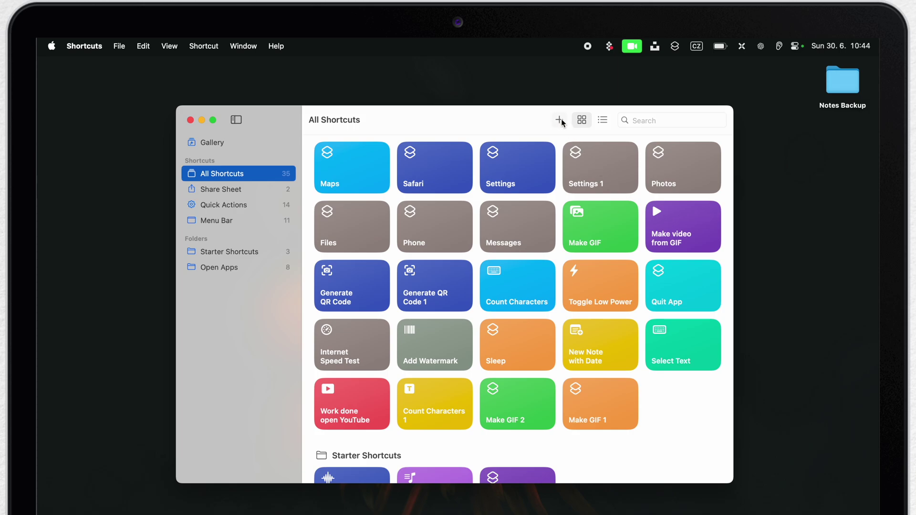
Create a new shortcut named 'Notes Backup' with the download glyph as its icon.
click(560, 120)
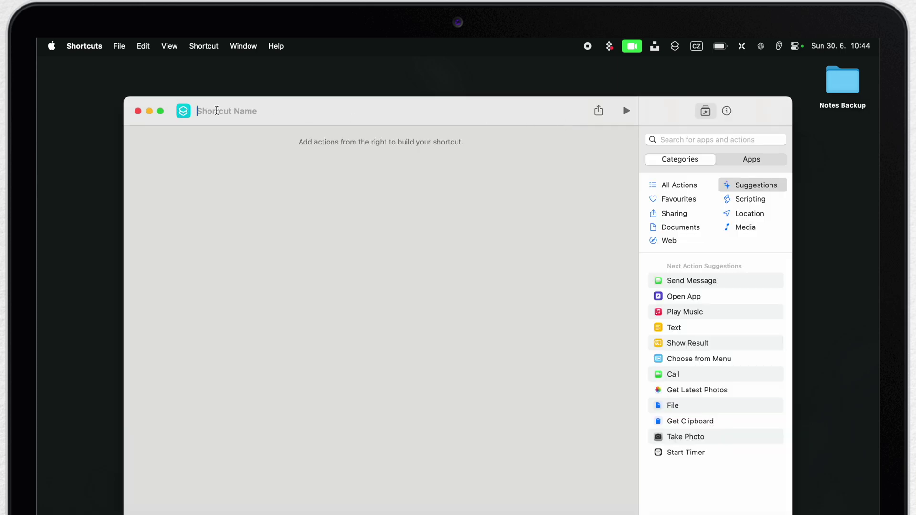
text(Notes Backup)
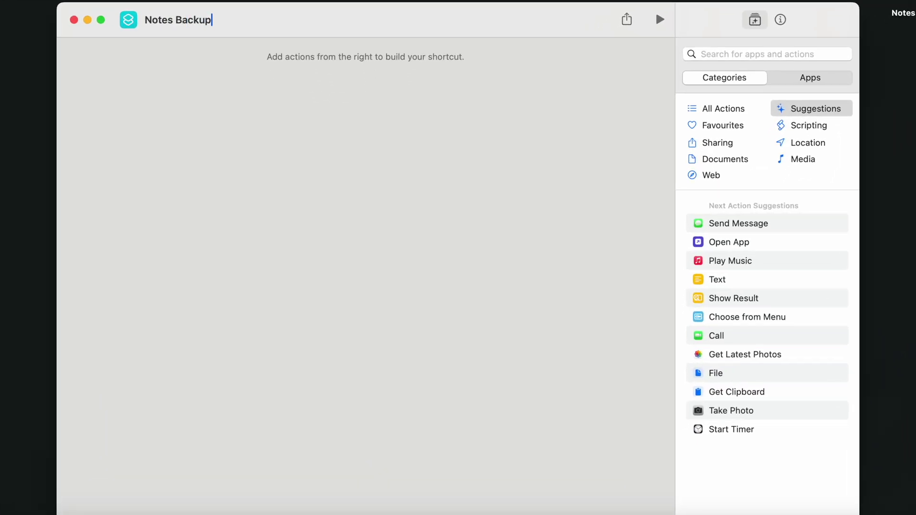
click(128, 20)
click(101, 105)
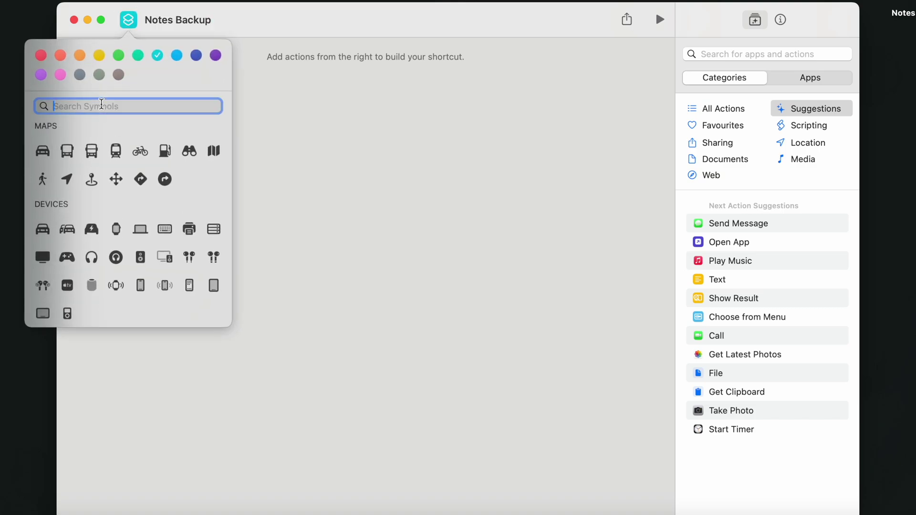
text(dow)
click(68, 134)
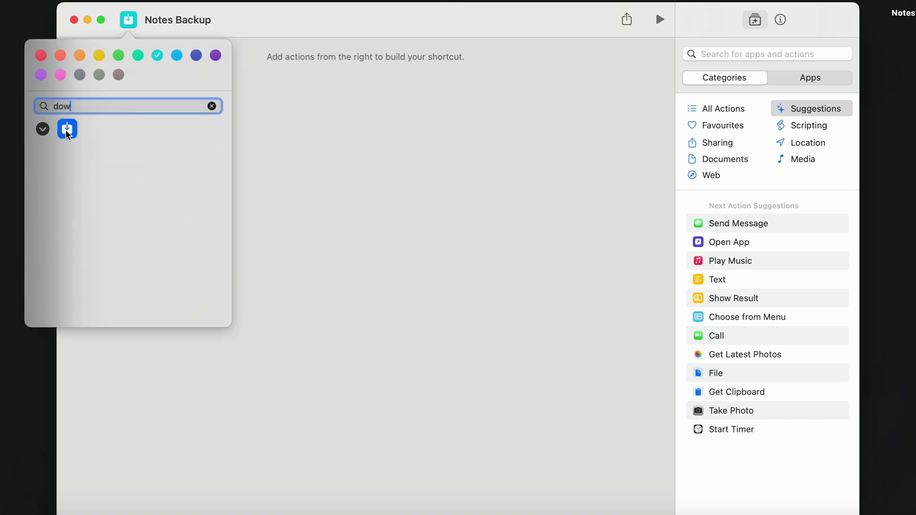
click(382, 142)
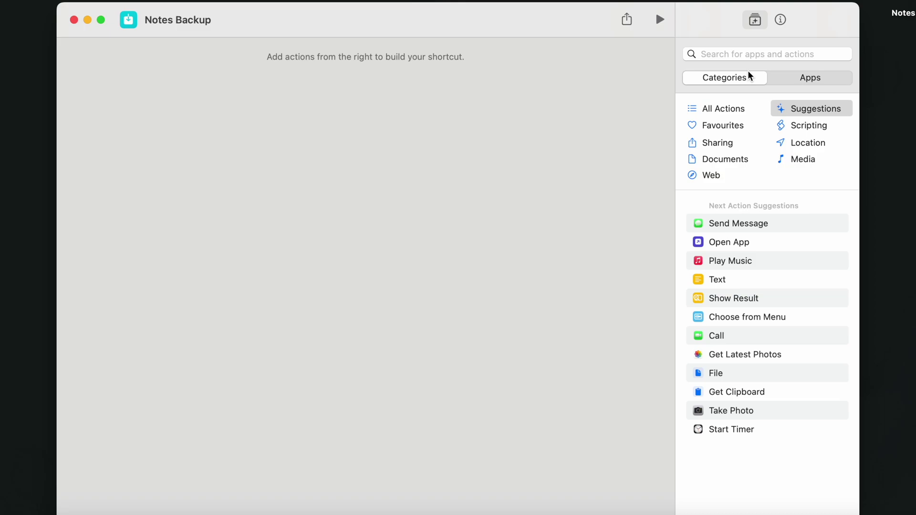
Add a Find Notes action filtered to notes whose Folder is Work.
click(748, 53)
text(find)
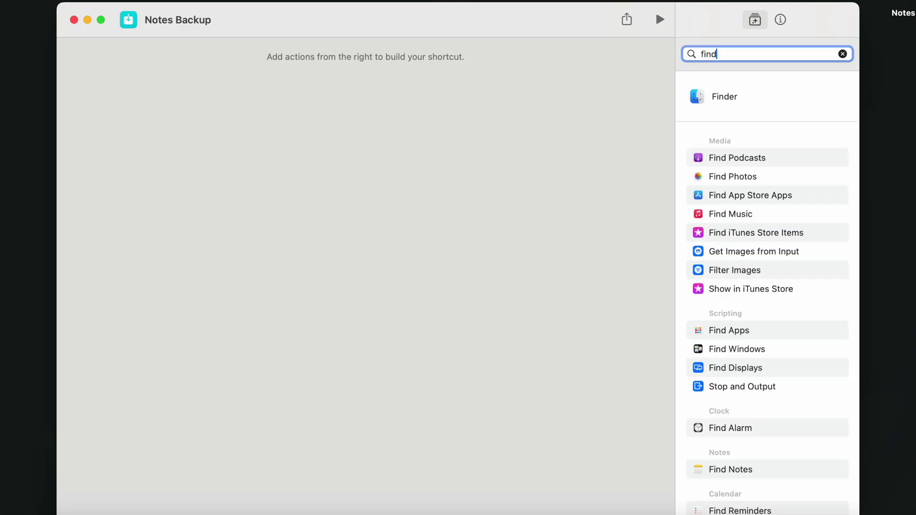
double_click(723, 470)
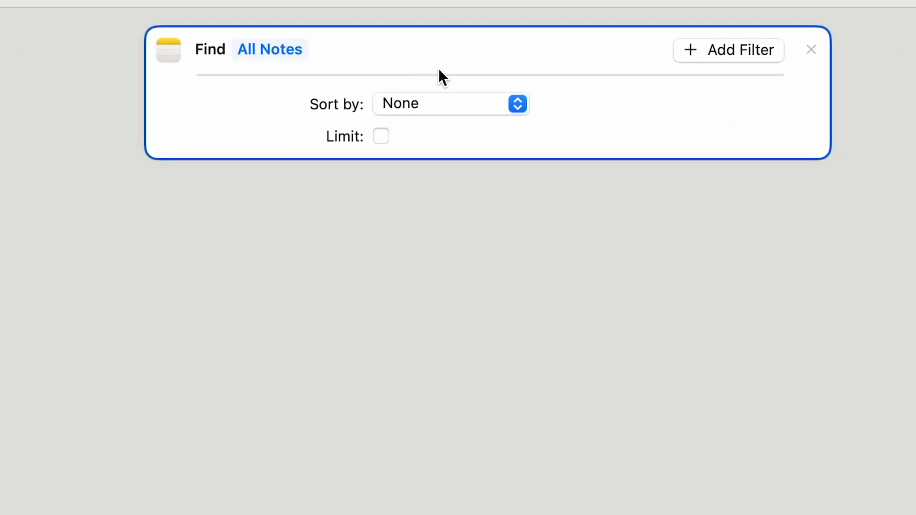
click(724, 57)
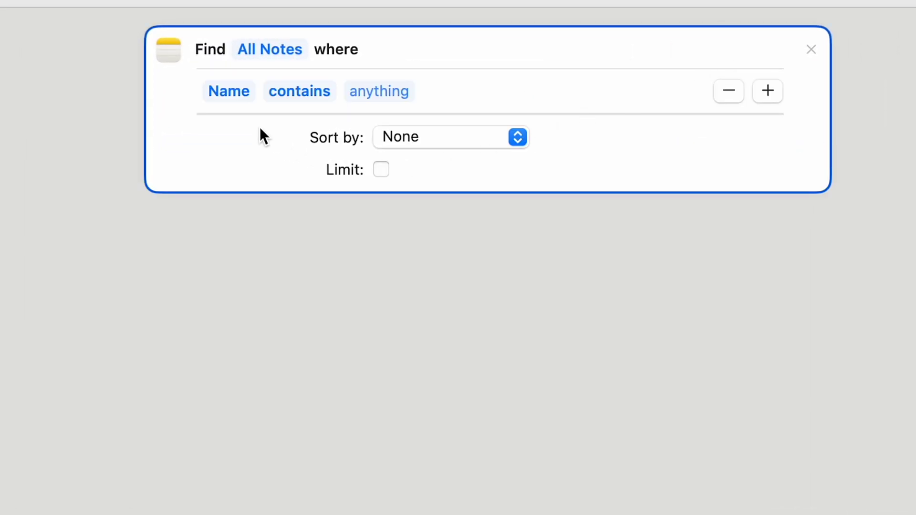
click(229, 91)
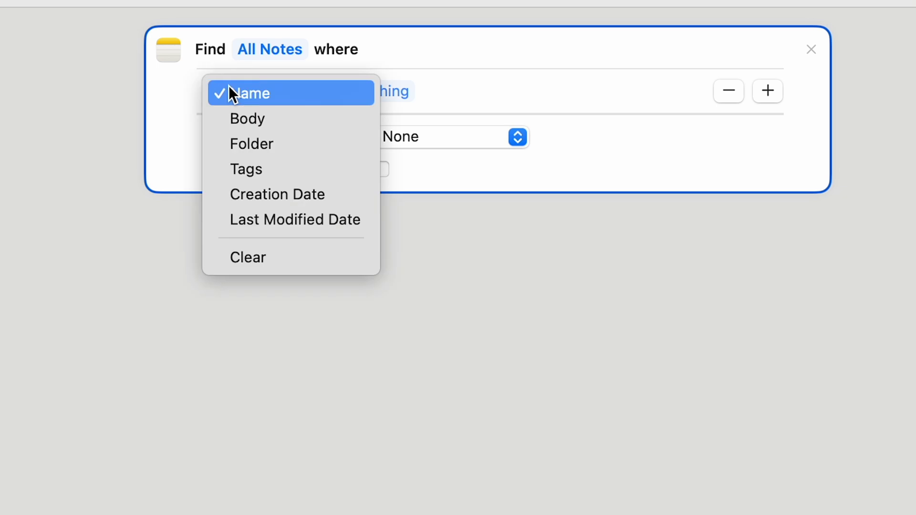
click(242, 138)
click(330, 86)
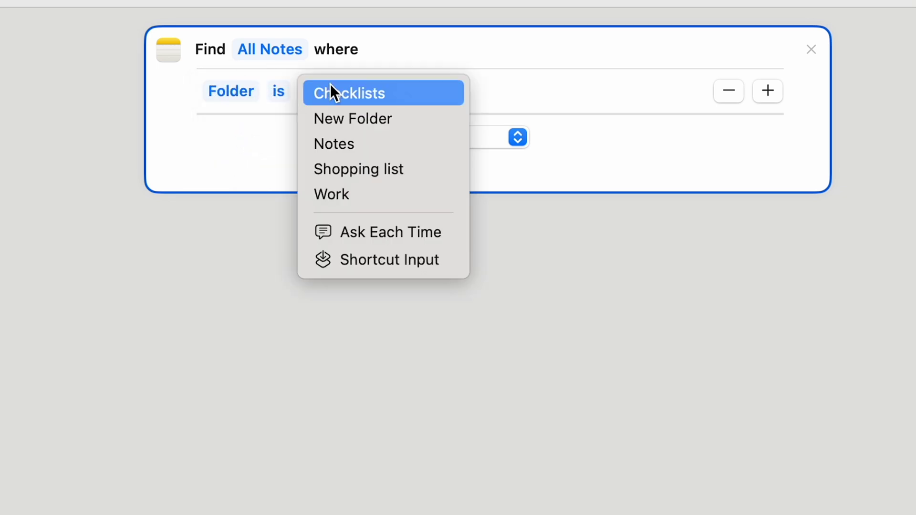
click(334, 191)
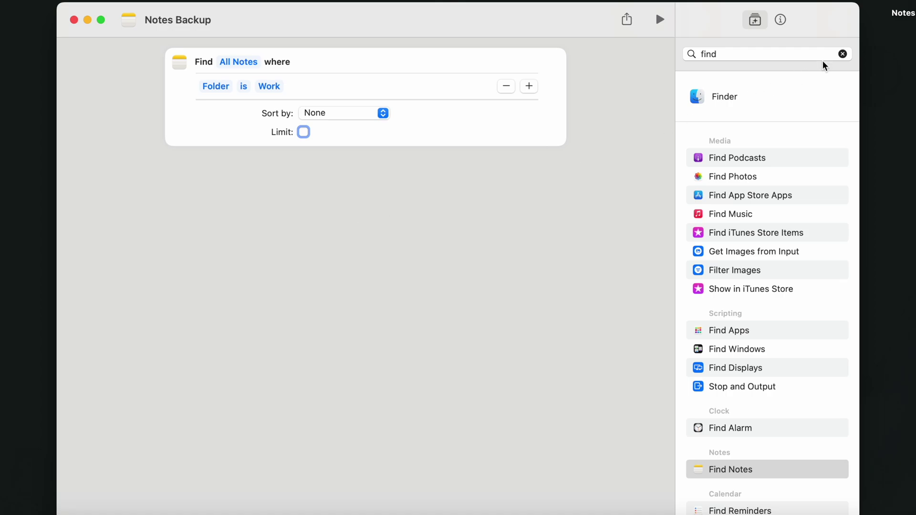
Add a Repeat with Each loop over the found Notes below Find Notes.
click(843, 54)
text(repeat)
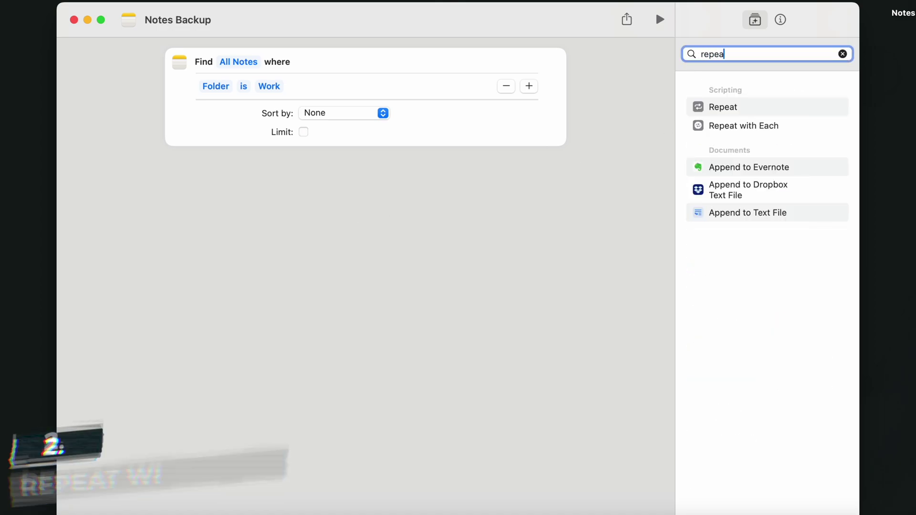
double_click(766, 127)
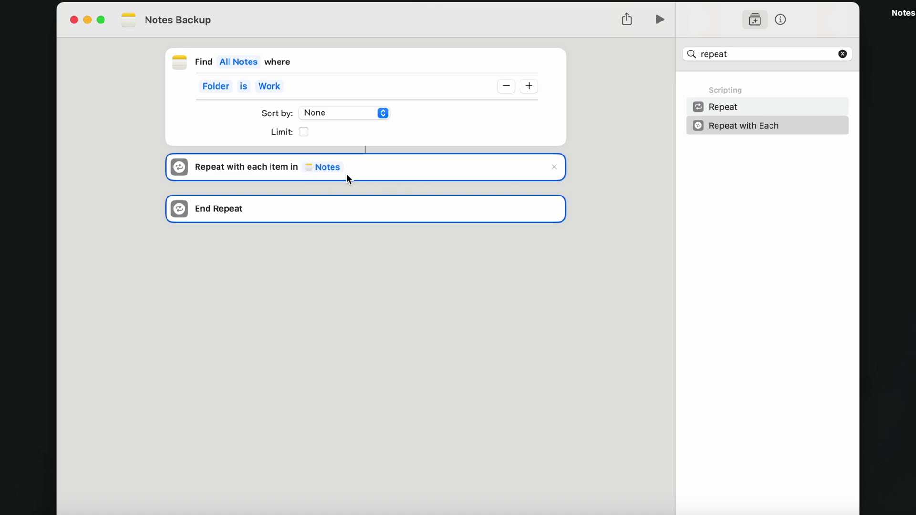
click(327, 168)
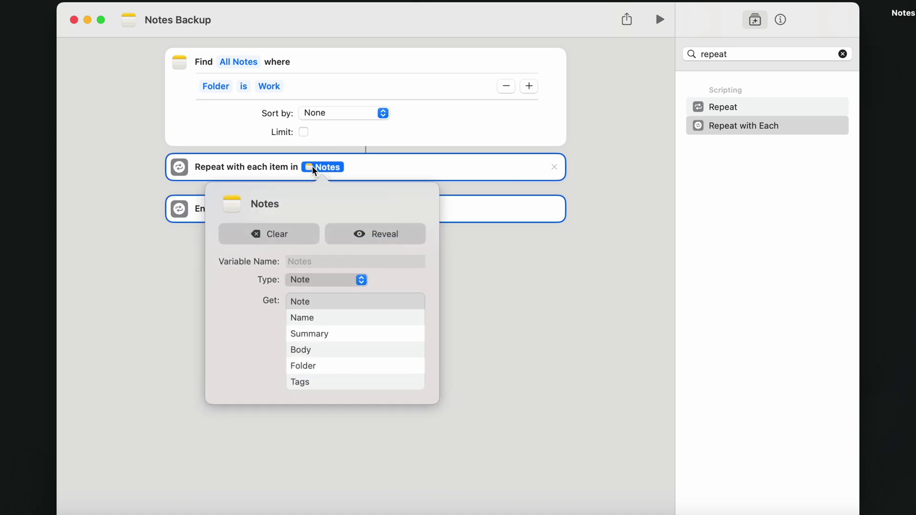
click(611, 180)
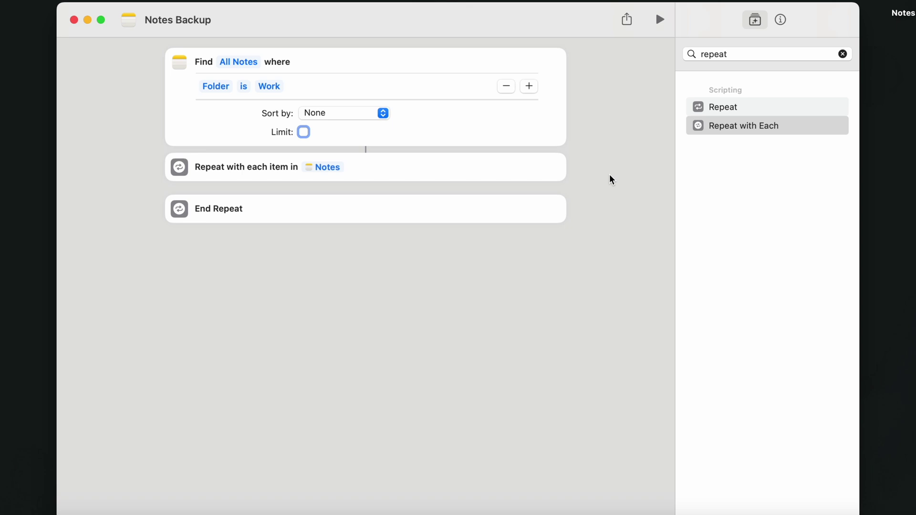
Place Get Details of Files inside the loop to get each Repeat Item's Last Modified Date.
click(842, 53)
text(details)
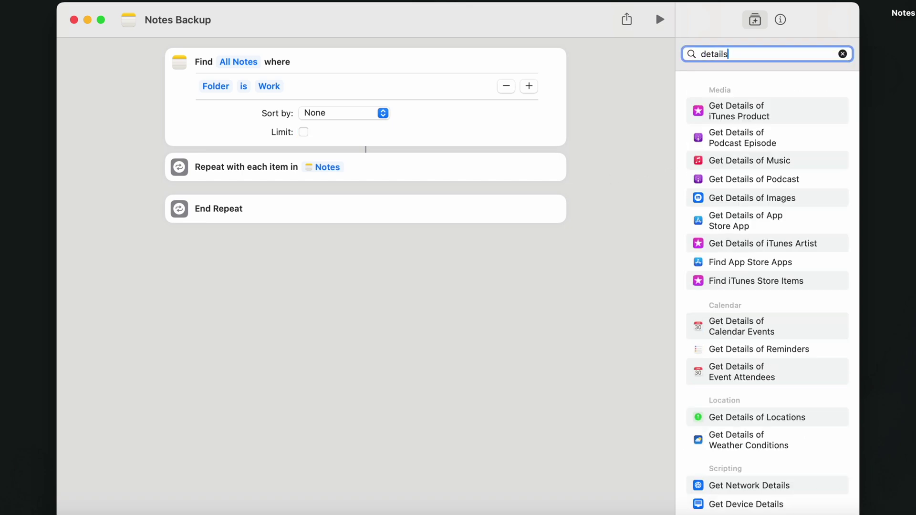
scroll(785, 309, down, 5)
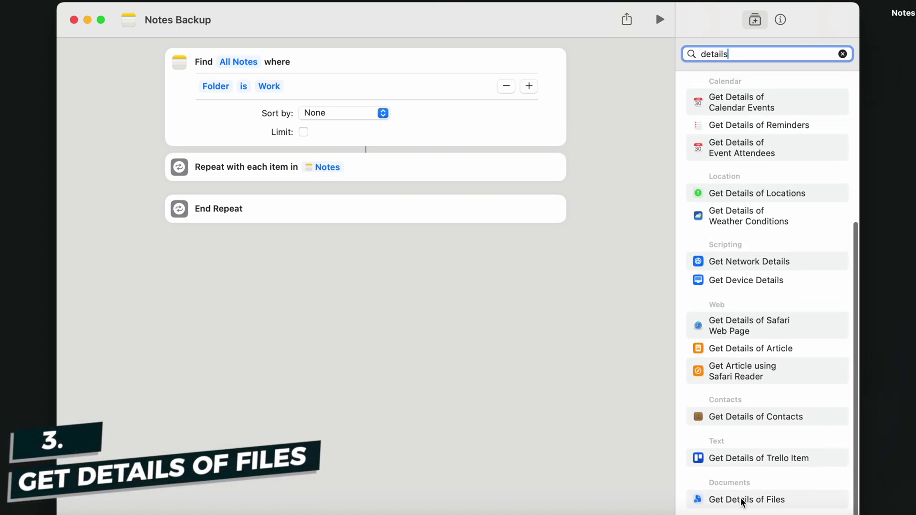
drag(706, 498, 270, 201)
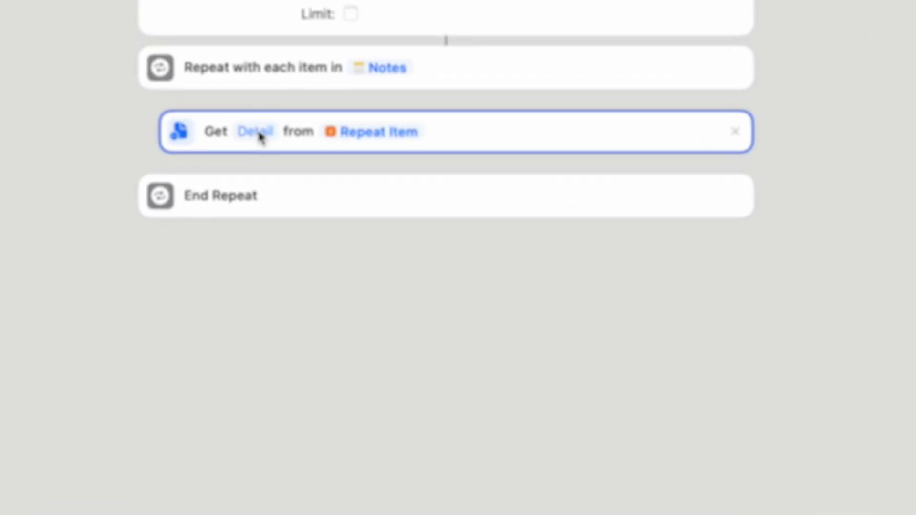
click(260, 135)
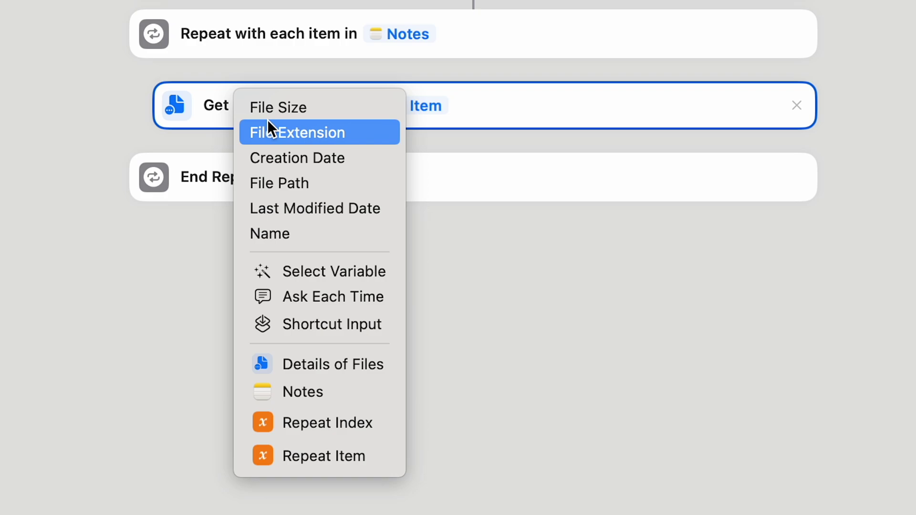
click(341, 207)
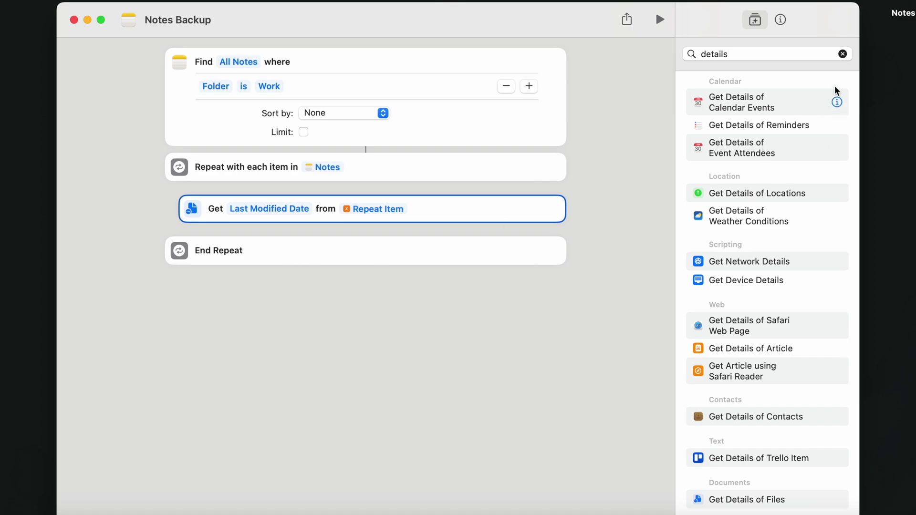
Add Format Date in the loop with Short date format and time format None.
click(843, 54)
text(form)
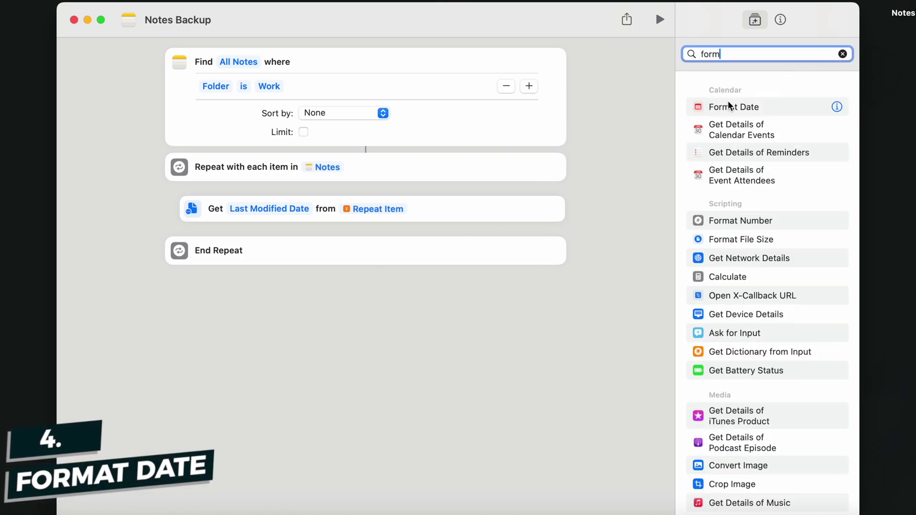
drag(739, 105, 439, 259)
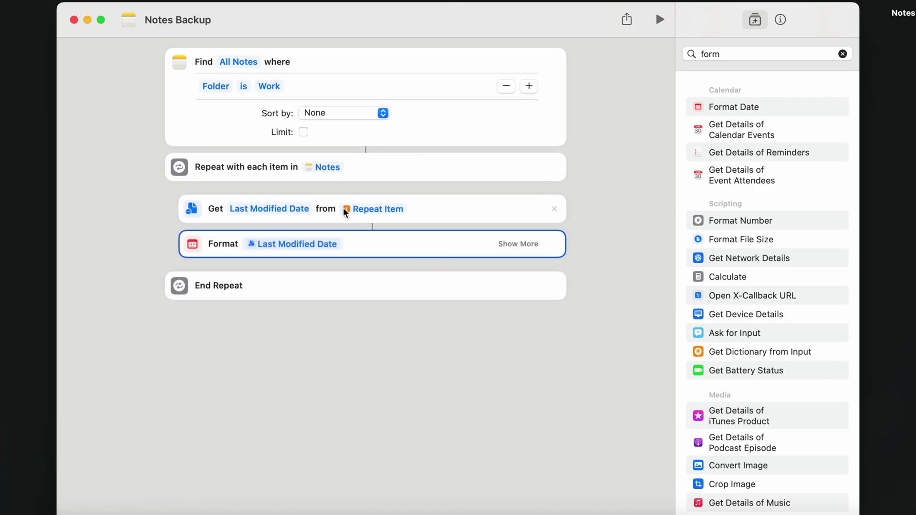
click(523, 246)
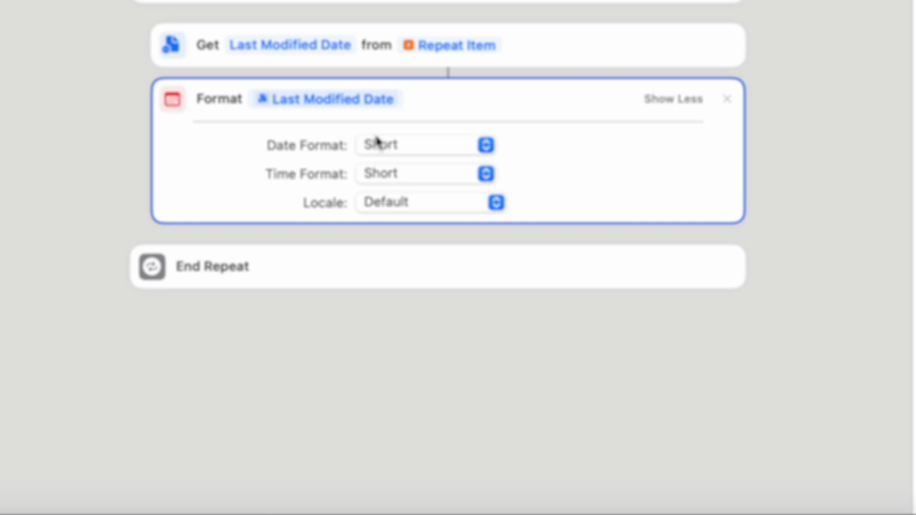
click(397, 273)
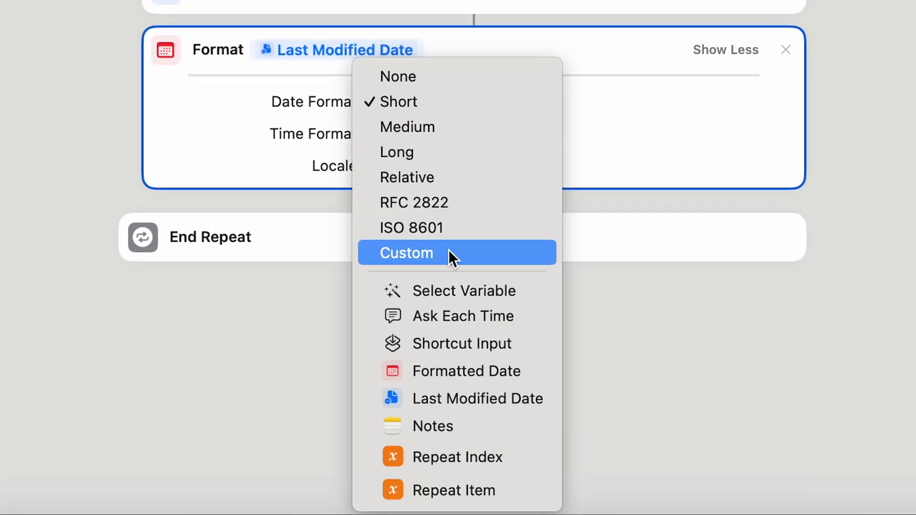
click(483, 92)
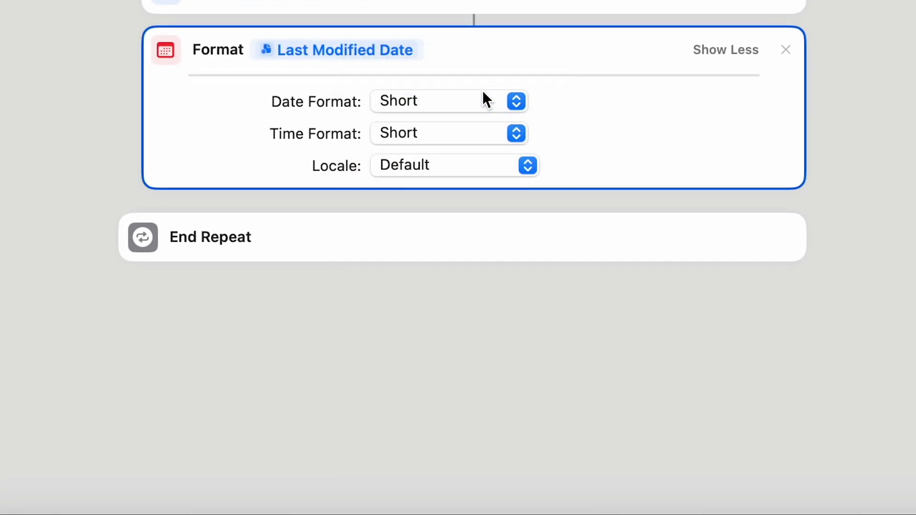
click(524, 134)
click(428, 108)
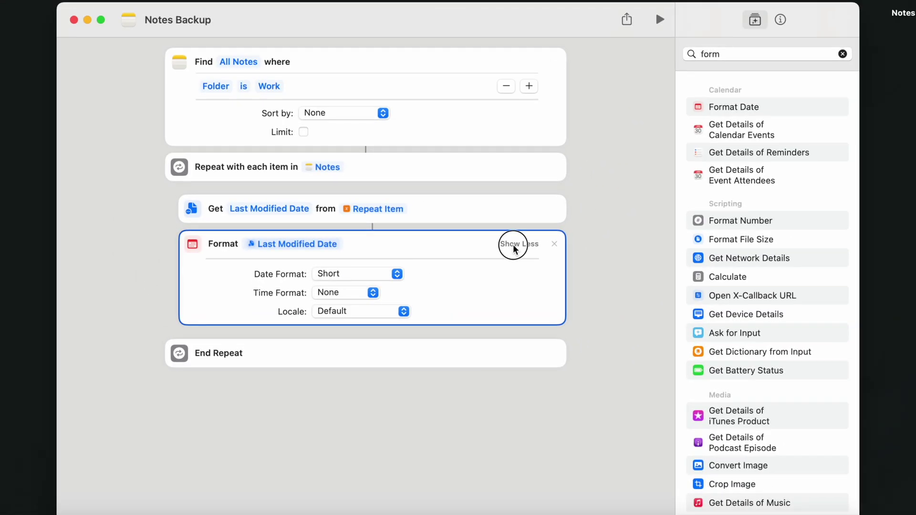
click(724, 50)
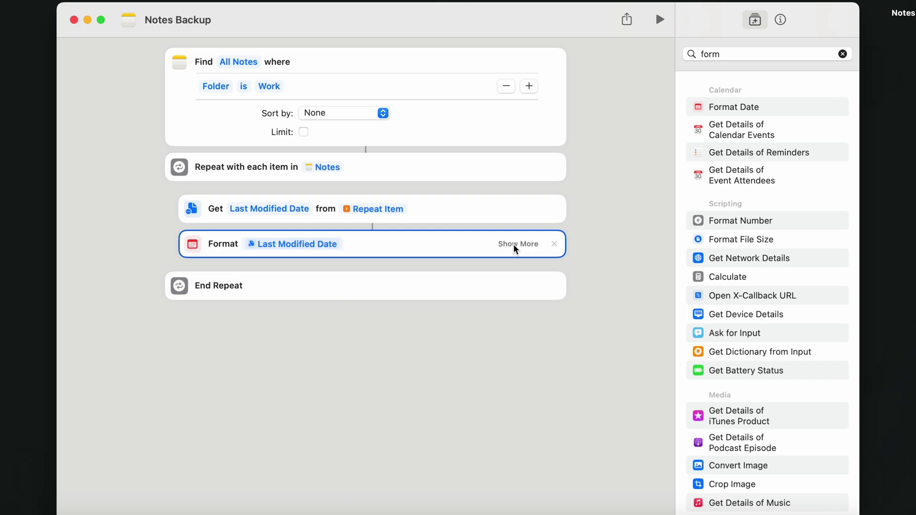
Add Make PDF after Format Date, using Repeat Item as its input.
click(842, 53)
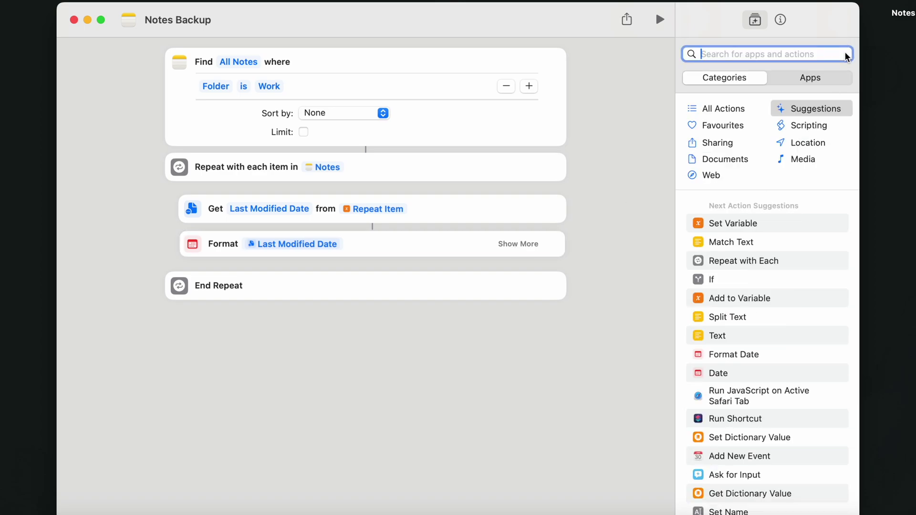
text(make)
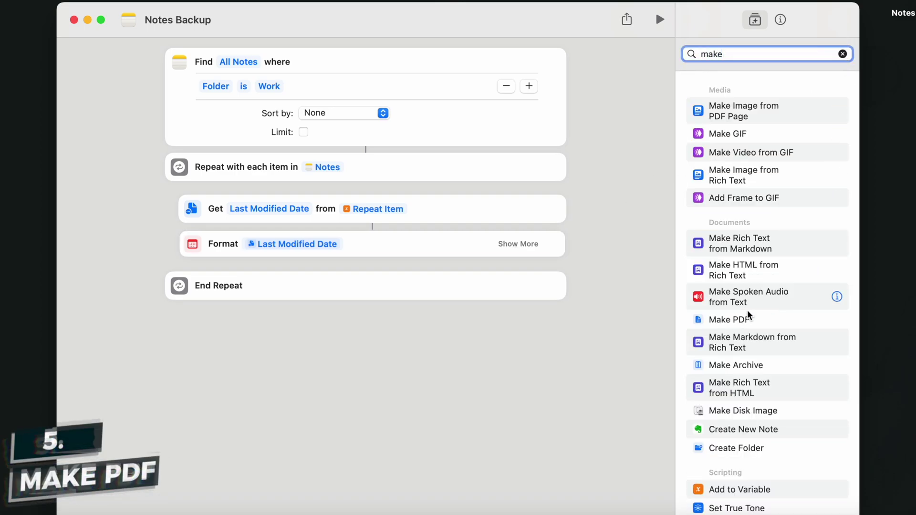
drag(735, 320, 451, 300)
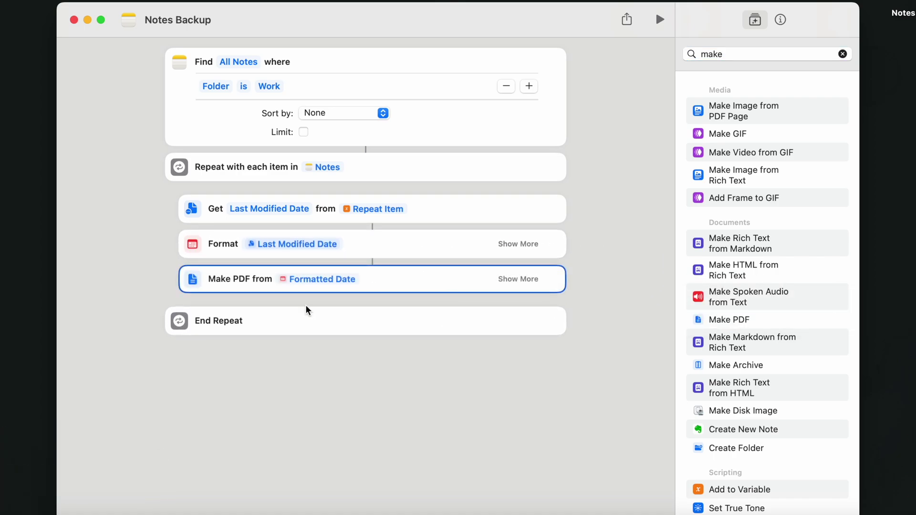
click(311, 279)
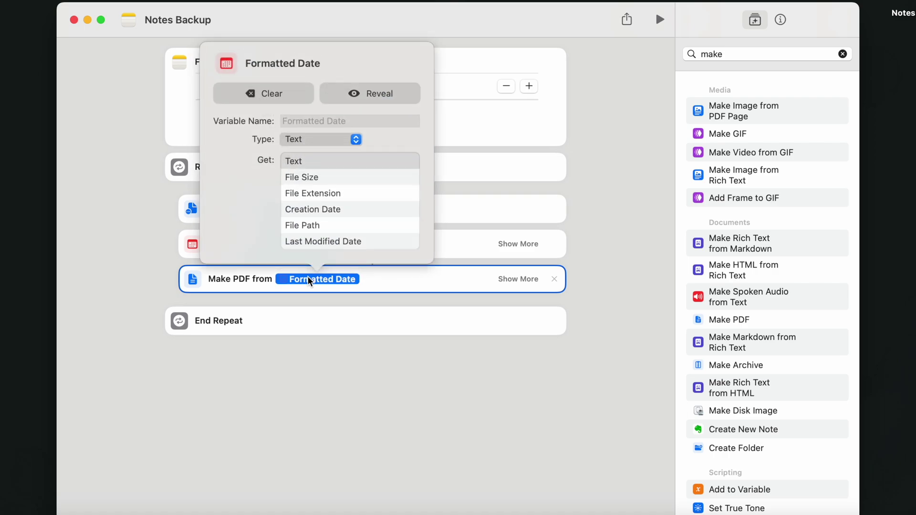
click(310, 281)
click(309, 279)
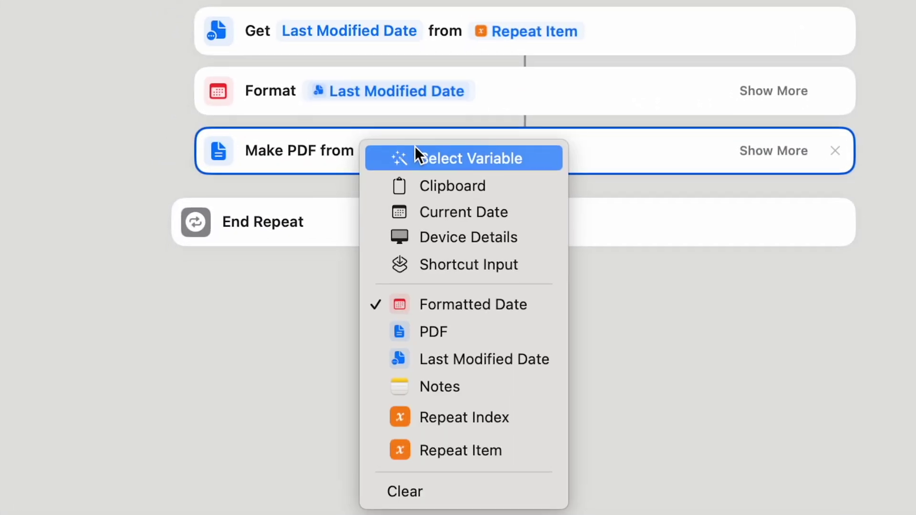
click(450, 454)
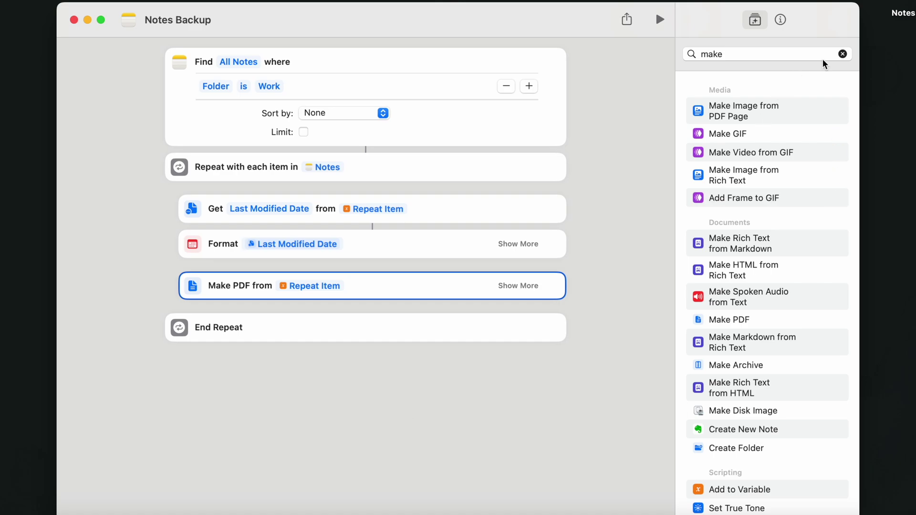
Add Save File after Make PDF, saving to Desktop/Notes Backup with Ask Where To Save off.
click(842, 57)
text(save)
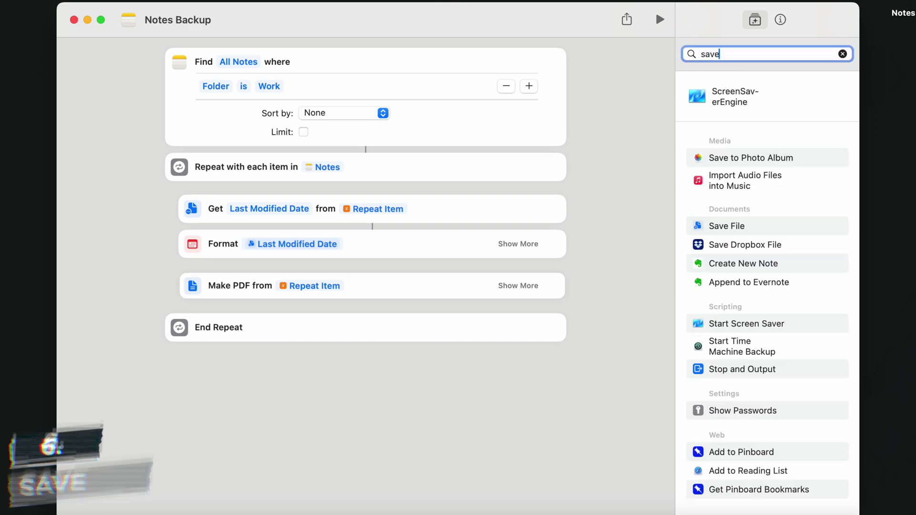
drag(726, 225, 475, 341)
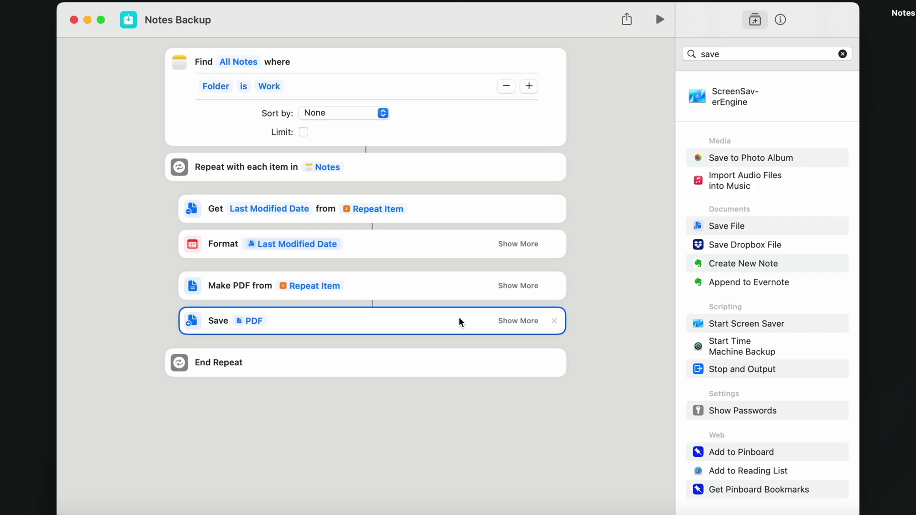
click(511, 322)
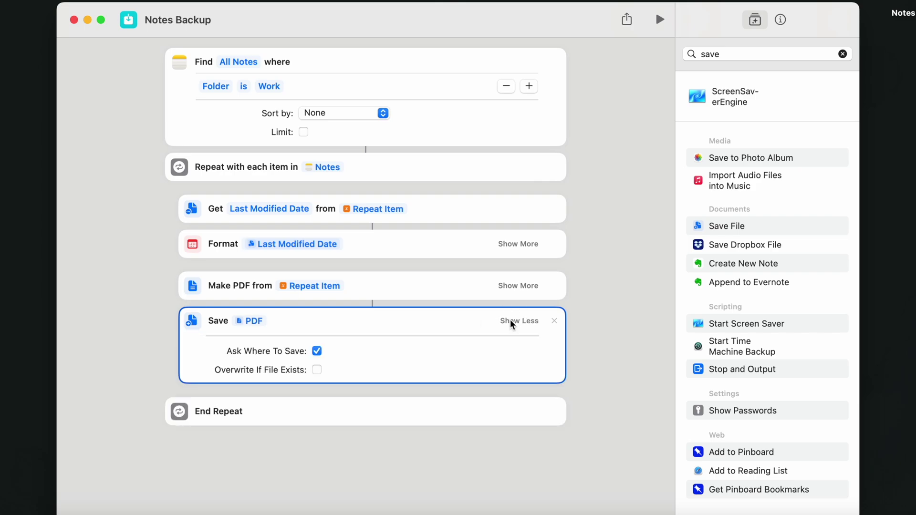
click(318, 351)
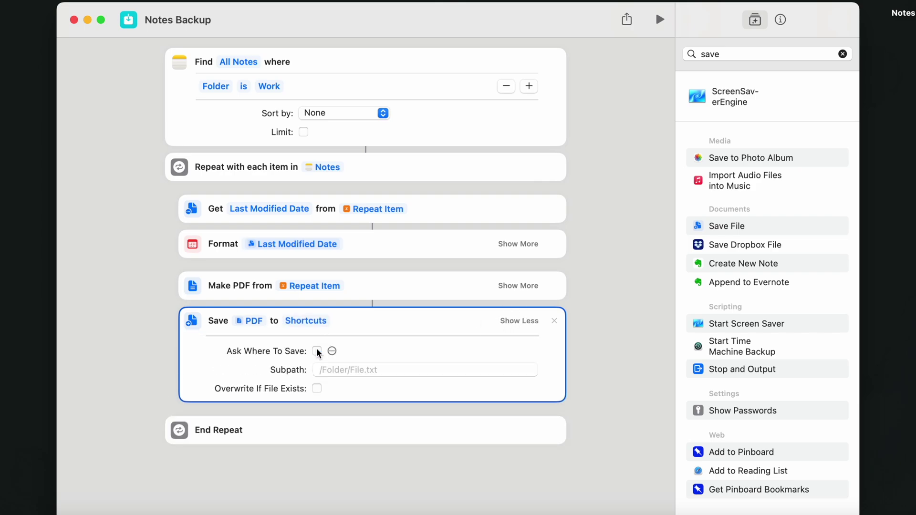
click(300, 321)
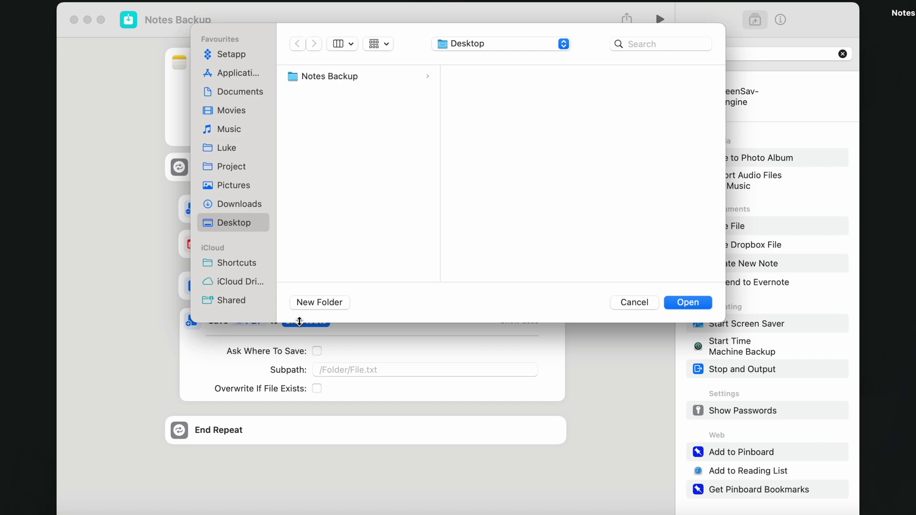
click(329, 77)
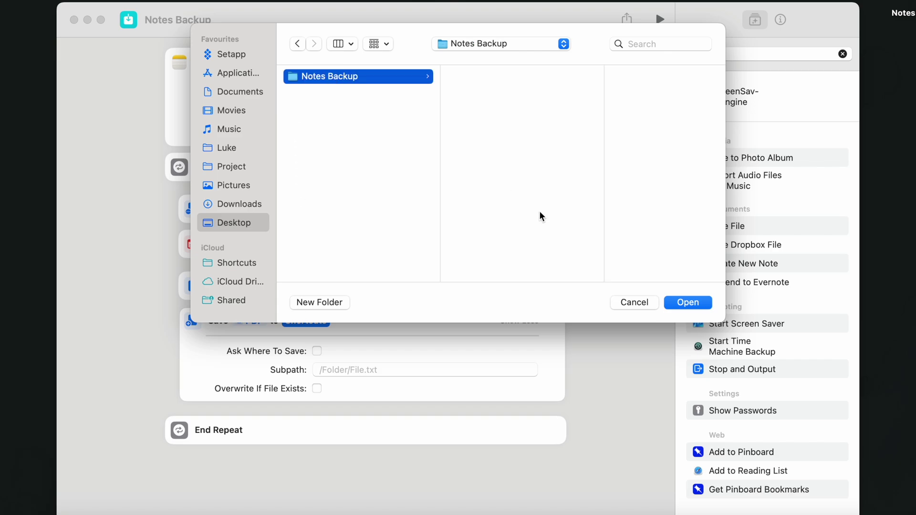
click(674, 302)
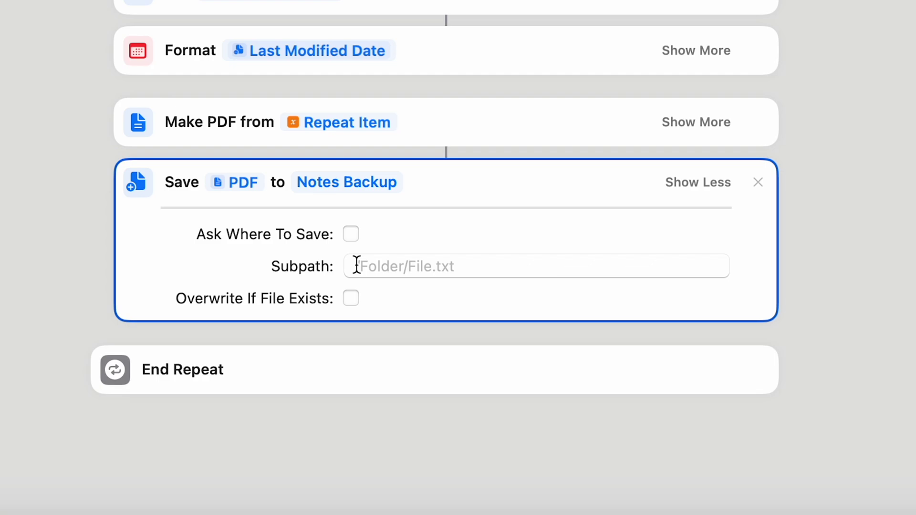
Set the Save subpath to Formatted Date plus the note's Name and enable Overwrite If File Exists.
right_click(356, 265)
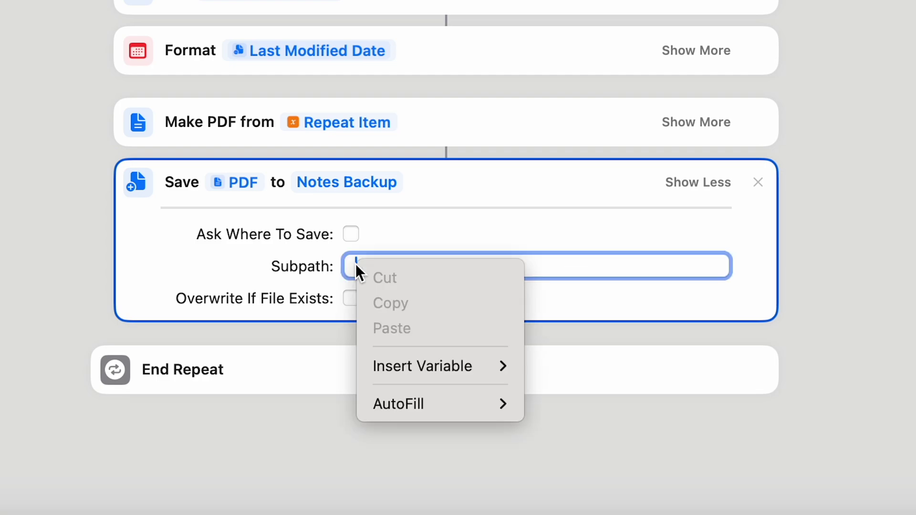
mouse_move(418, 365)
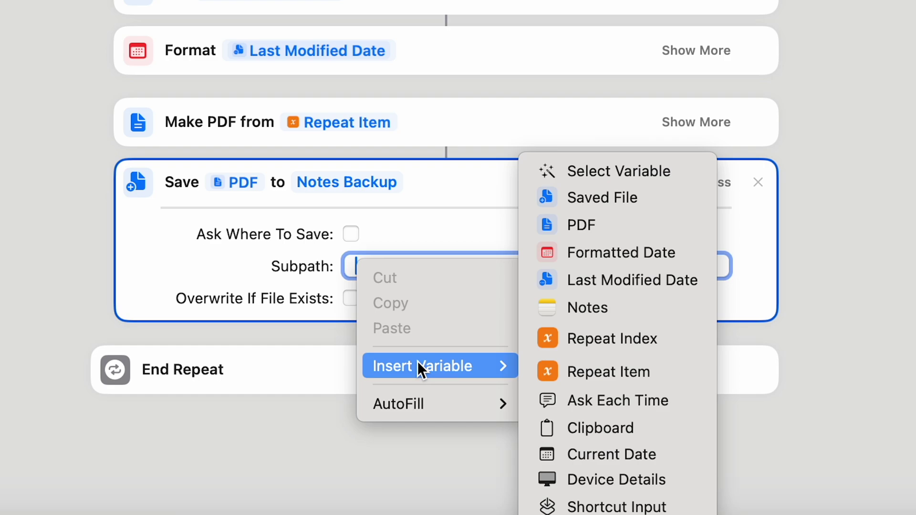
click(616, 252)
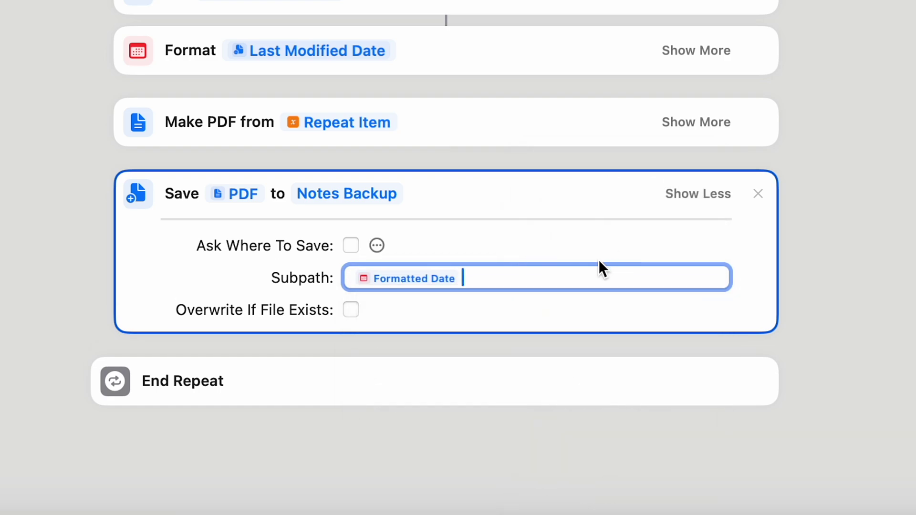
right_click(548, 277)
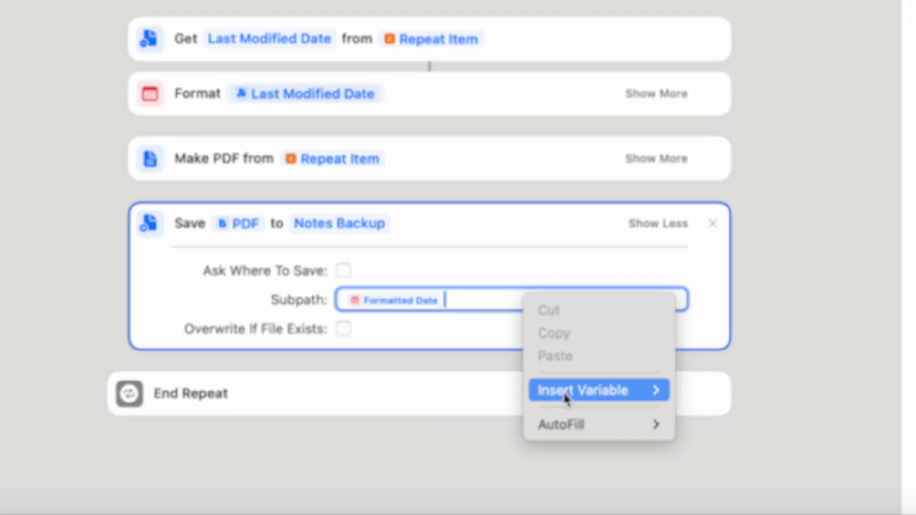
mouse_move(593, 377)
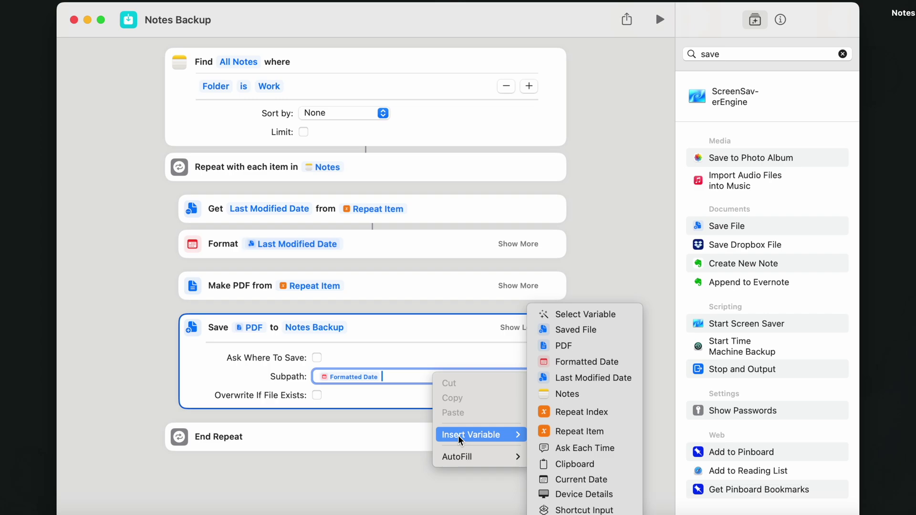
click(582, 432)
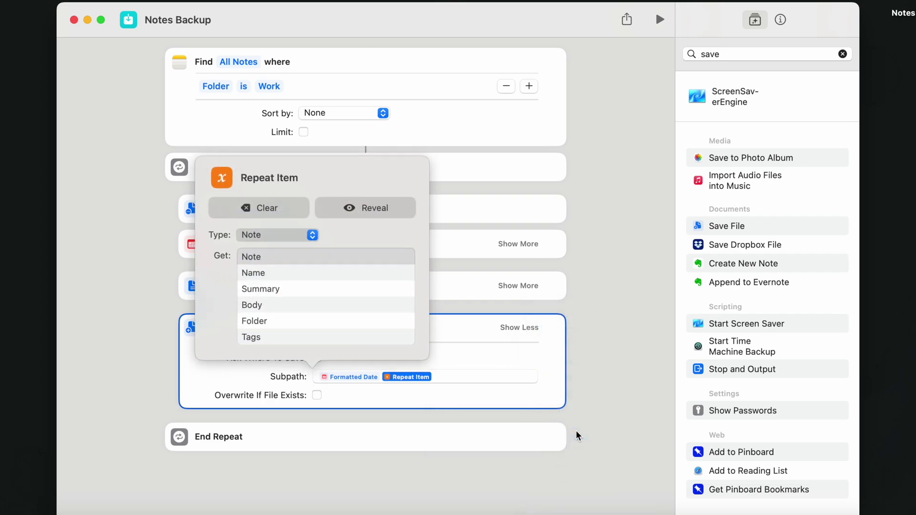
click(265, 274)
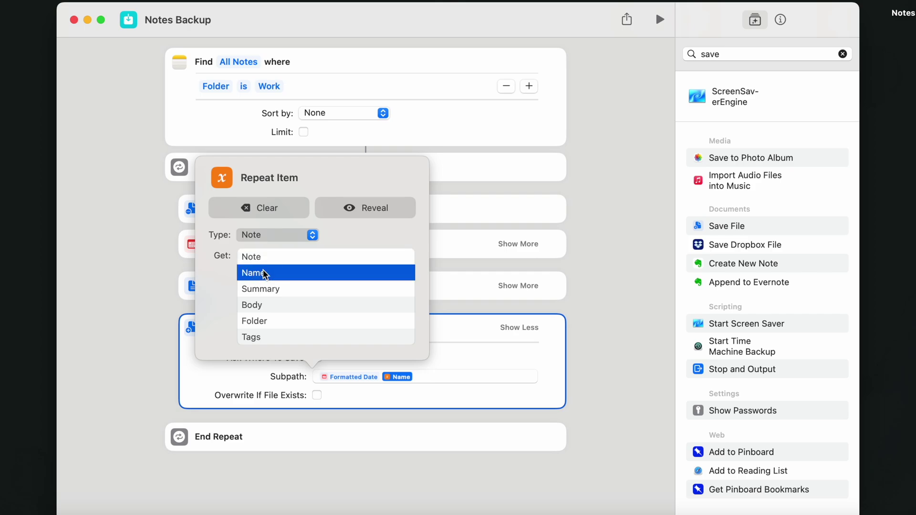
click(598, 378)
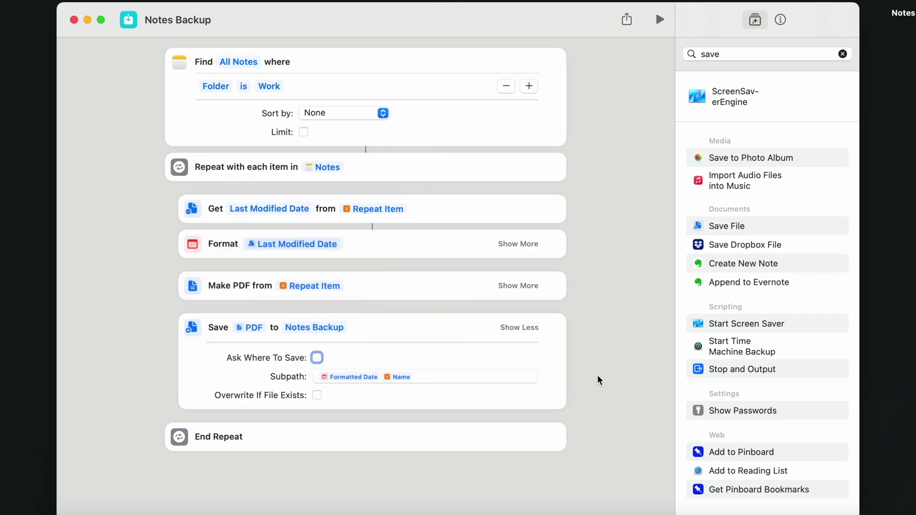
click(318, 396)
click(608, 371)
Run the shortcut, choose Always Allow for saving notes, and open the Notes Backup folder.
click(659, 19)
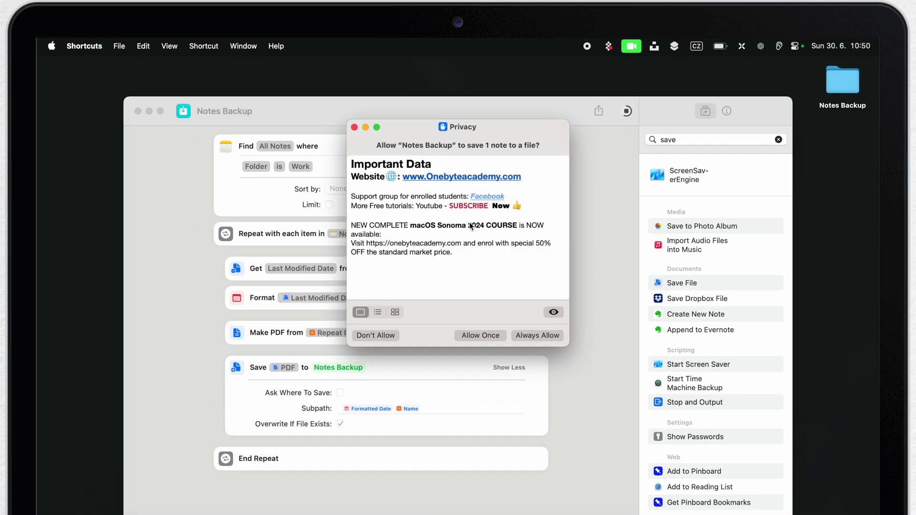
click(530, 335)
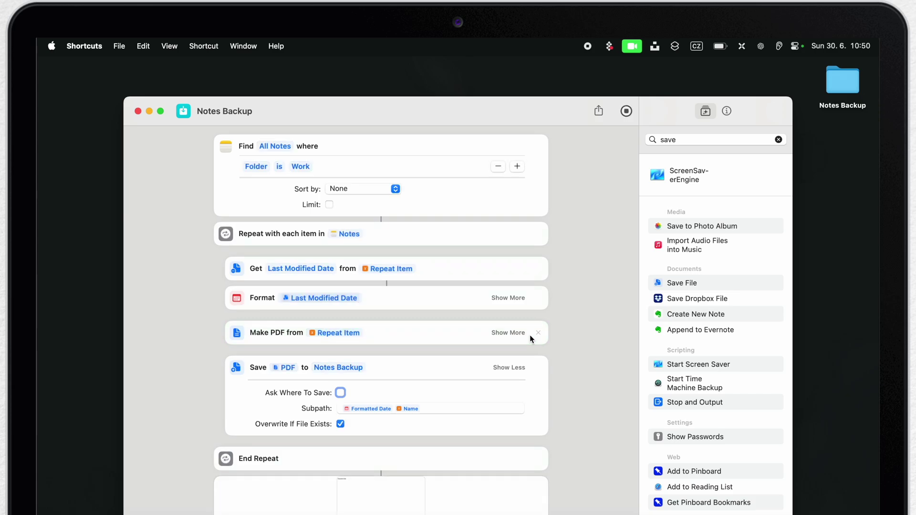
double_click(843, 79)
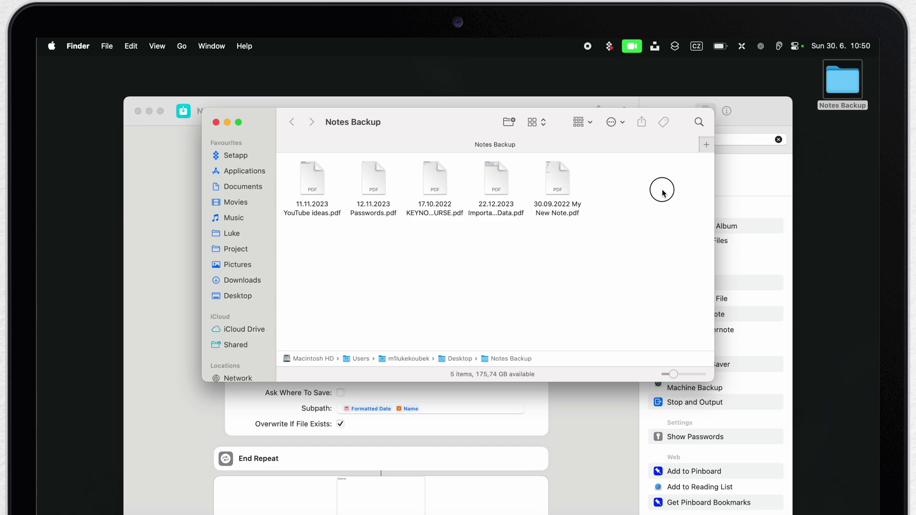
drag(662, 192, 315, 239)
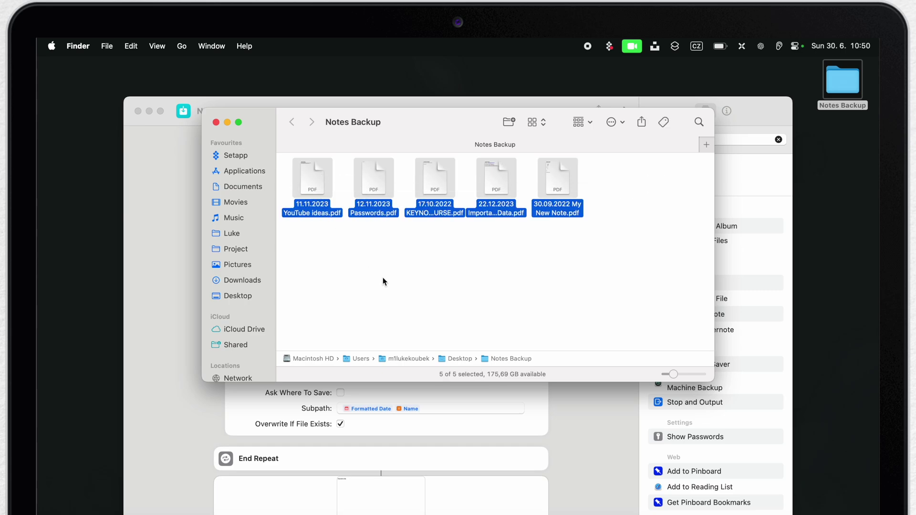
click(409, 278)
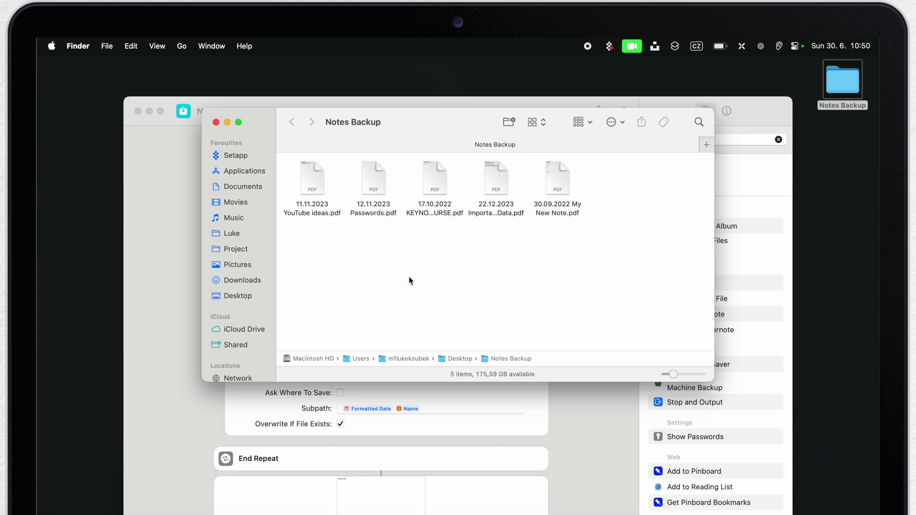
click(215, 122)
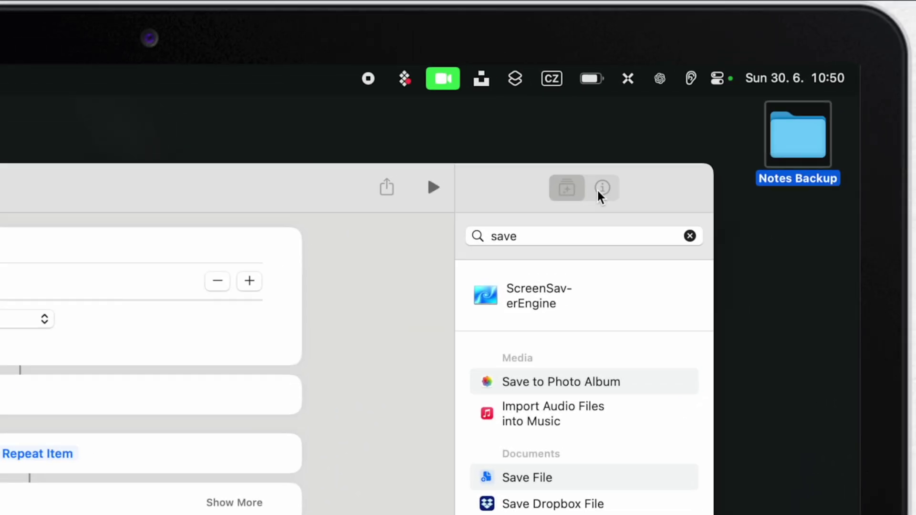
Turn on Pin in Menu Bar in Notes Backup's Details, then move to the adjacent desktop.
click(725, 111)
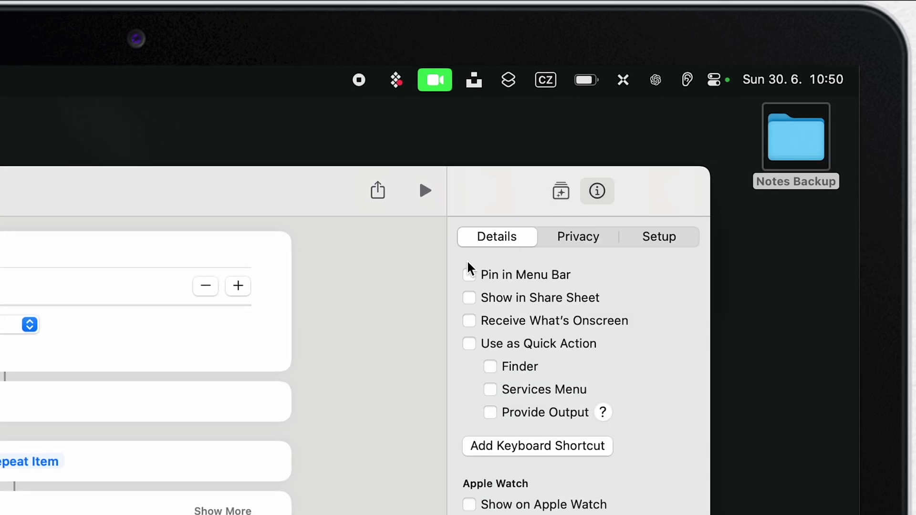
click(469, 275)
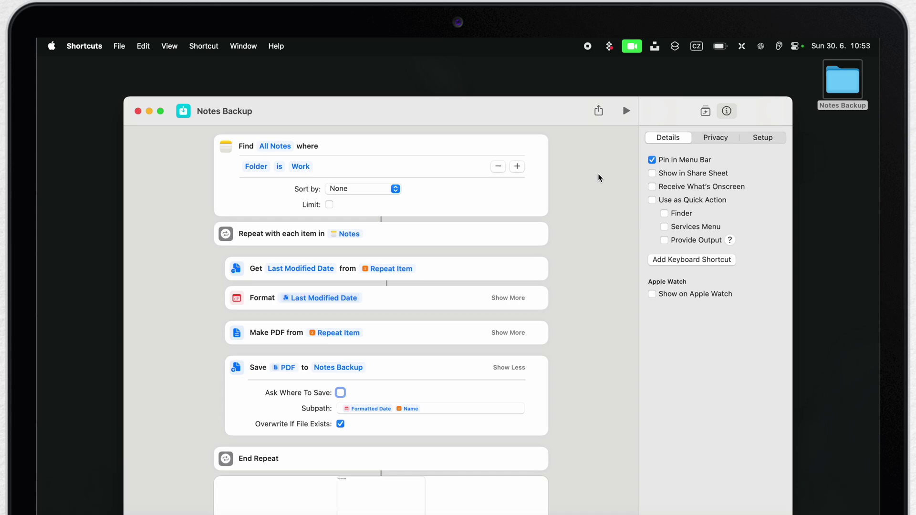
key(ctrl+Left)
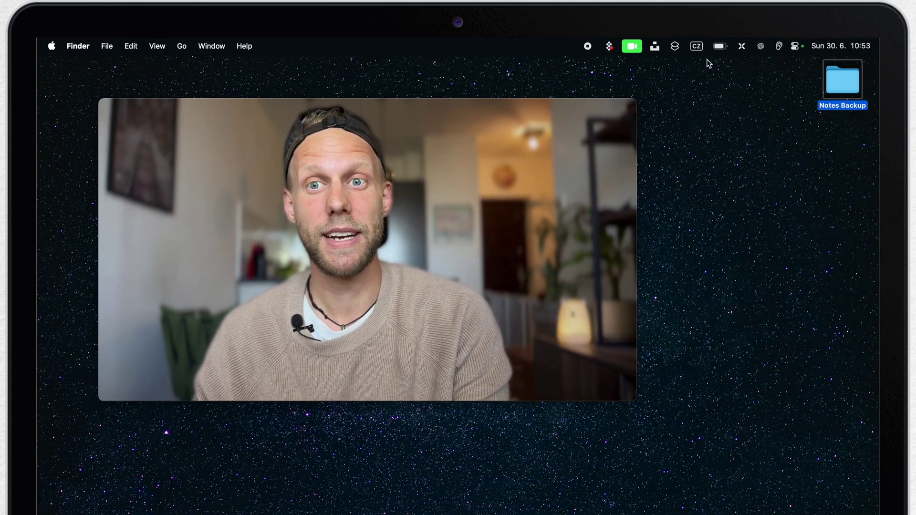
Run Notes Backup from the Shortcuts menu-bar list of pinned shortcuts.
click(674, 46)
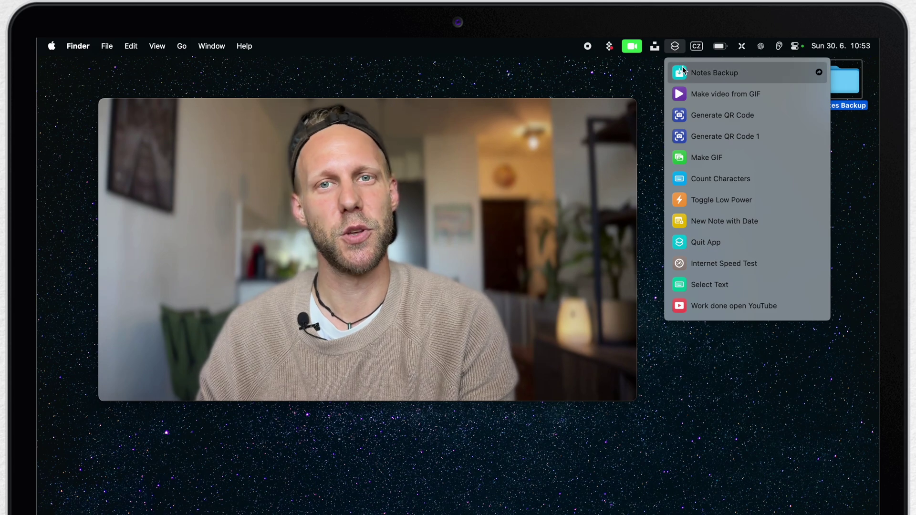
click(683, 72)
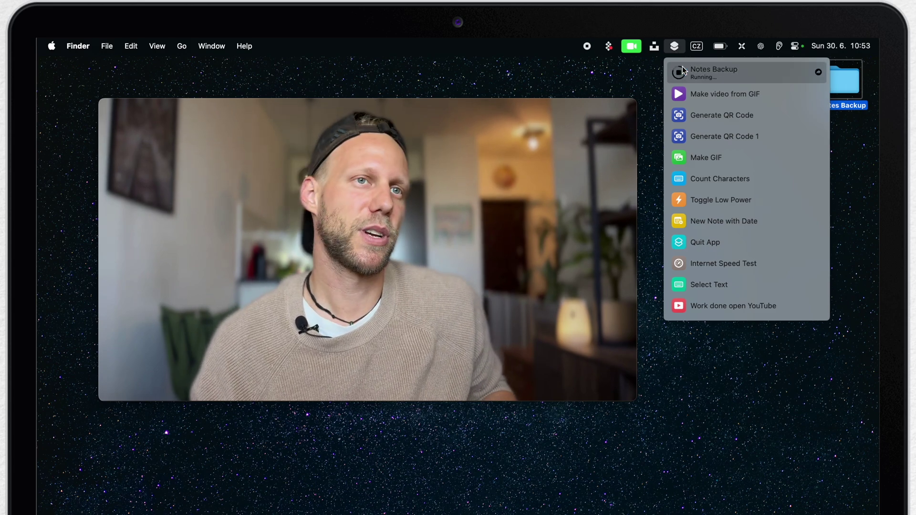